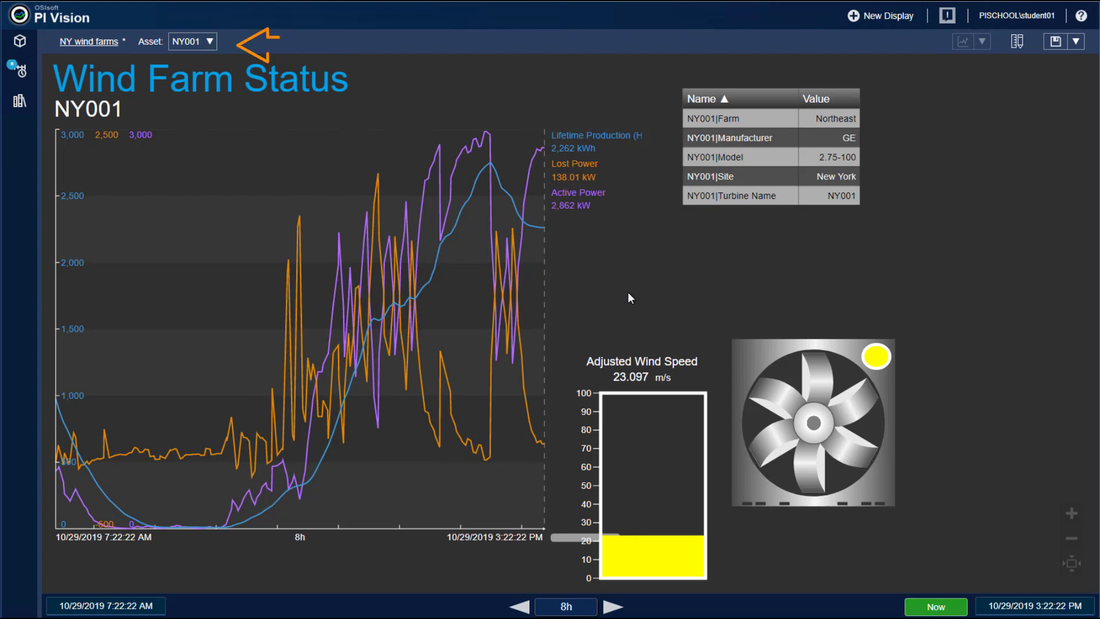
- Switch the Wind Farm Status display to turbine NY002, then back to NY001
click(211, 44)
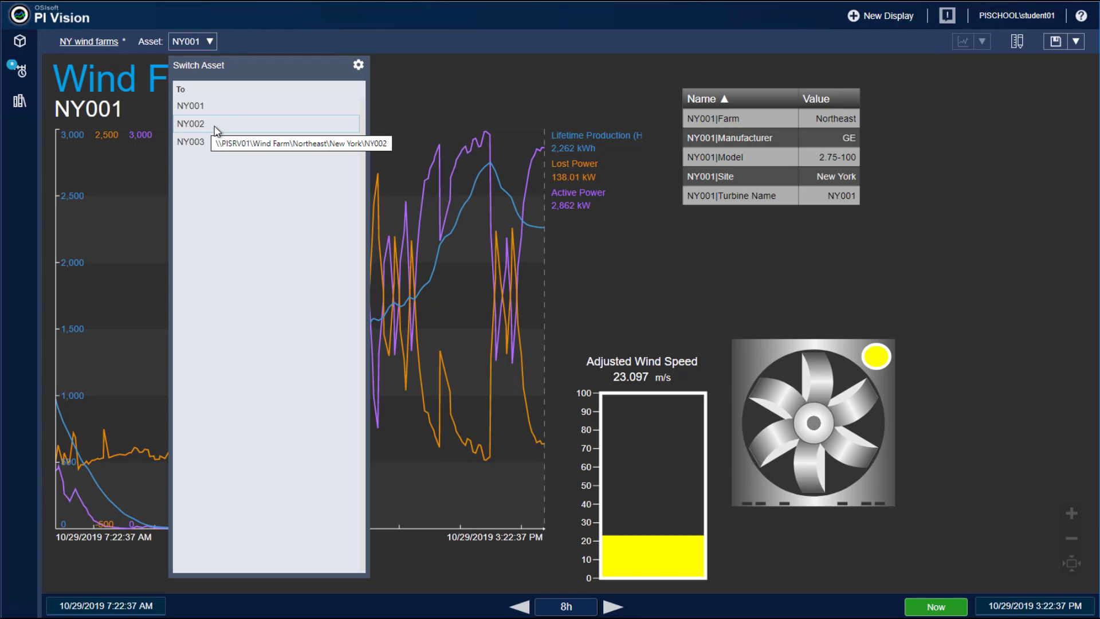
click(215, 126)
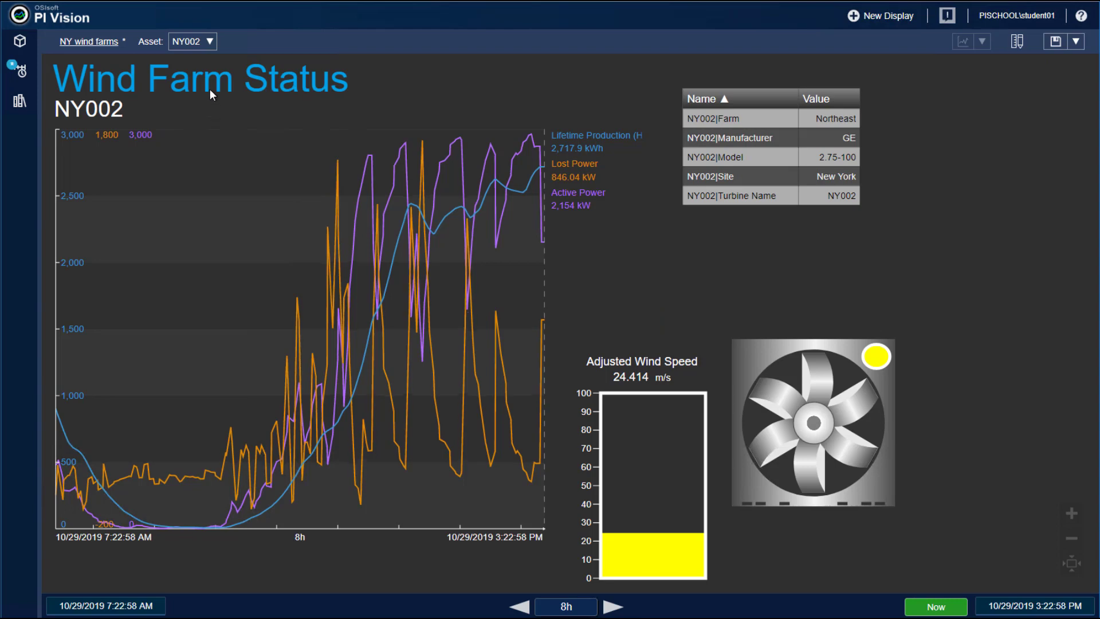
click(209, 47)
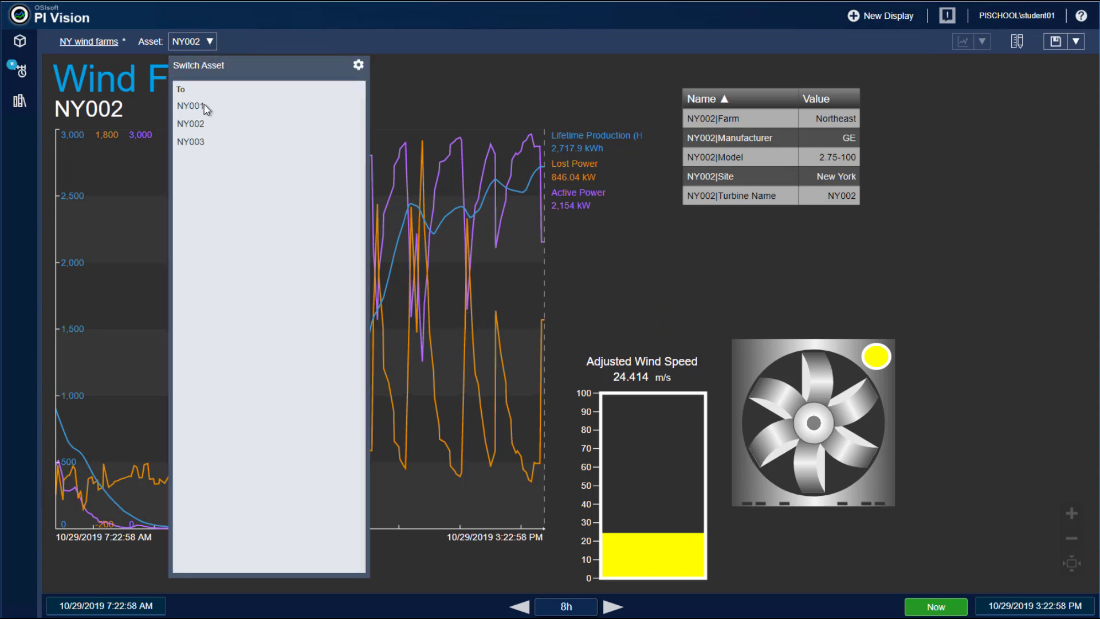
click(201, 142)
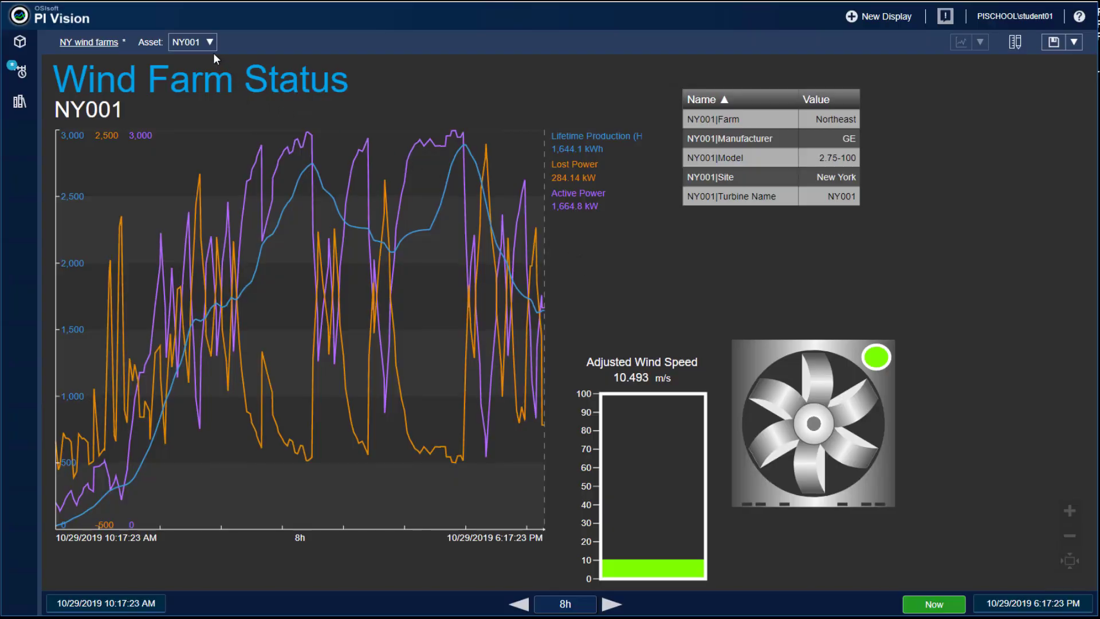
- Open Configure Context Switching through the gear icon in the asset list
click(211, 47)
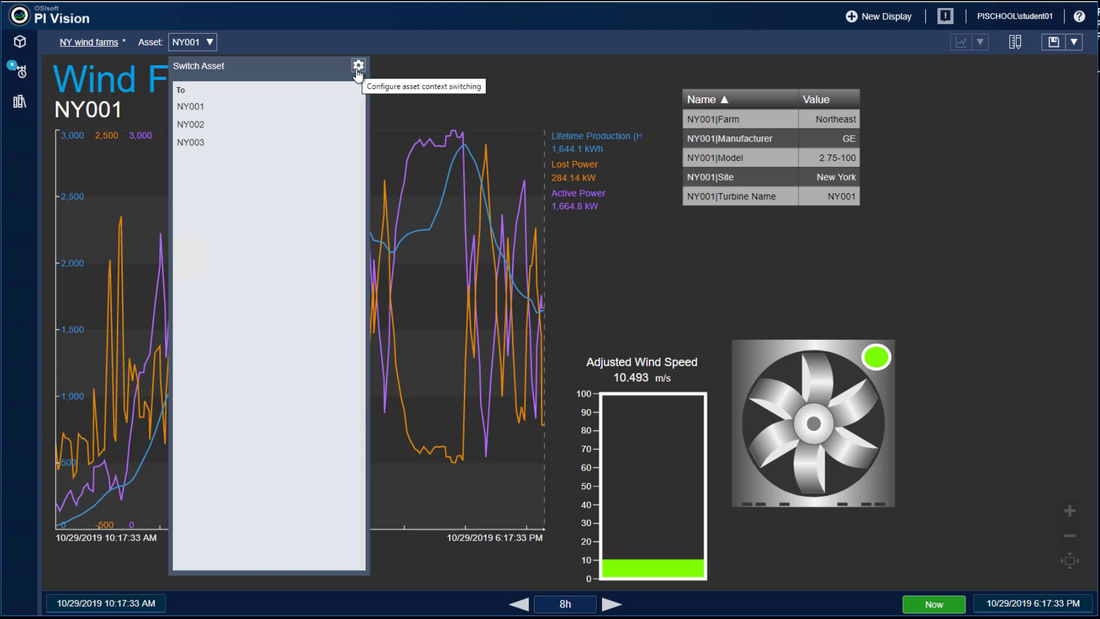
click(357, 67)
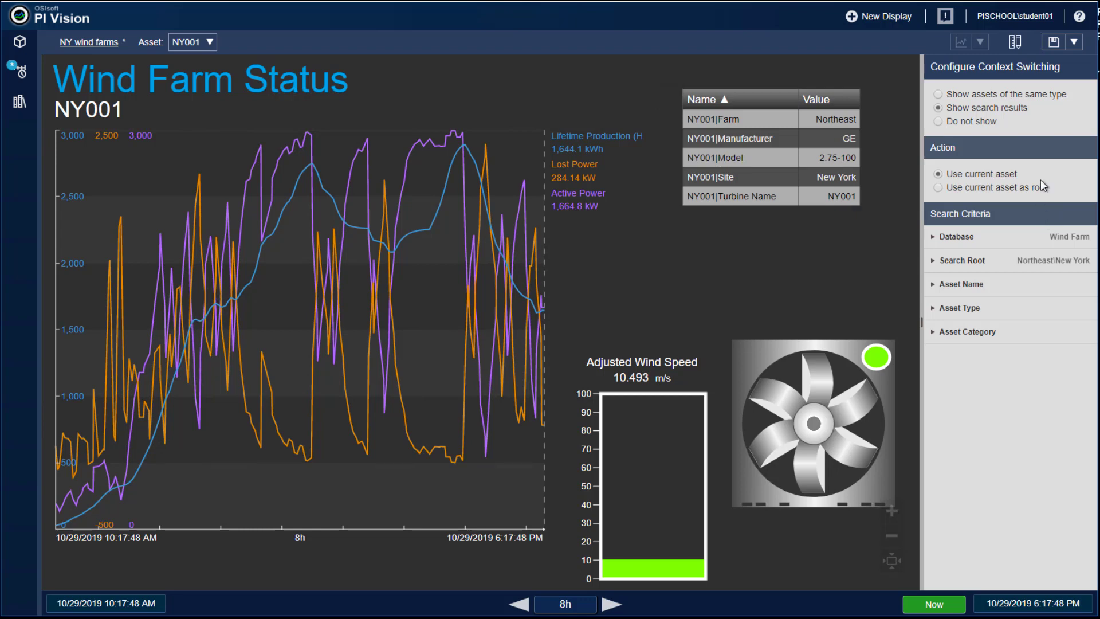
- Choose 'Show assets of the same type', then filter the asset list by NY and clear it
click(1038, 97)
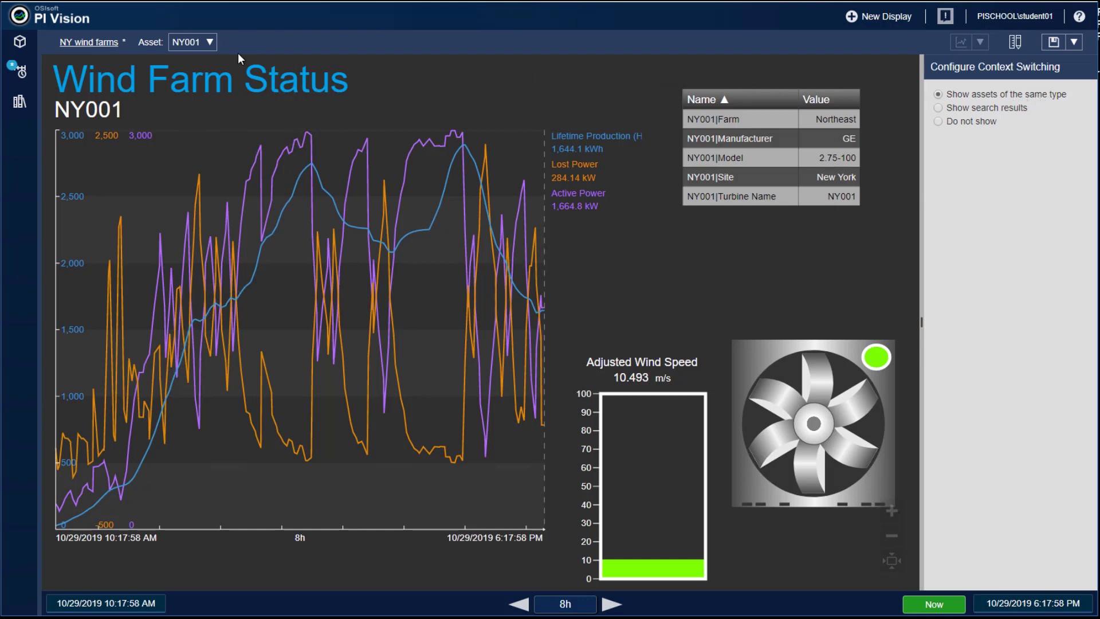
click(201, 56)
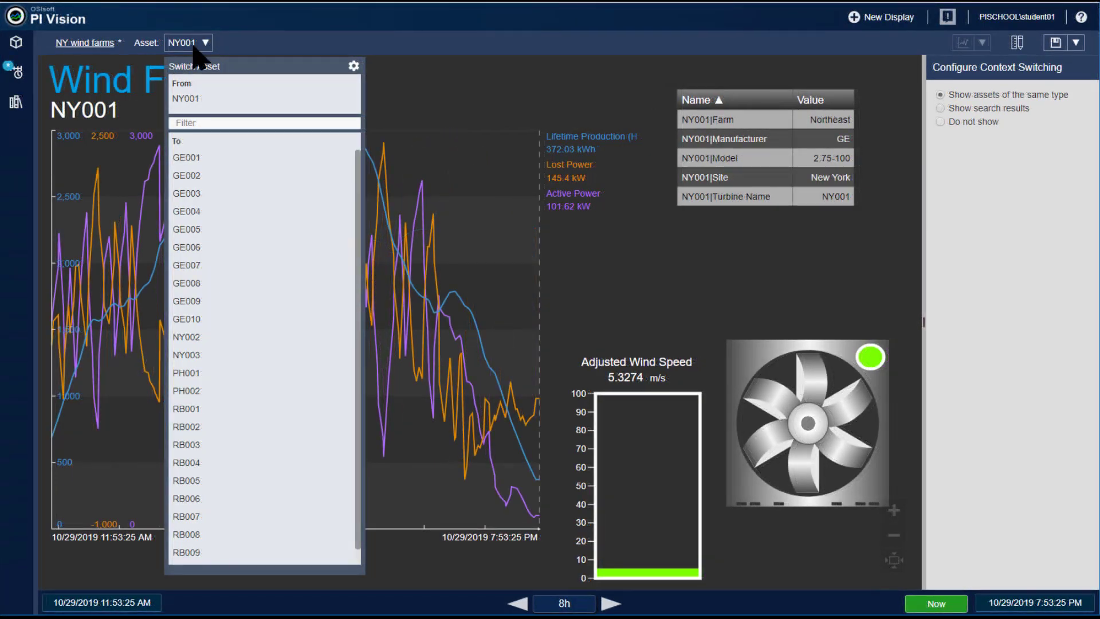
click(190, 123)
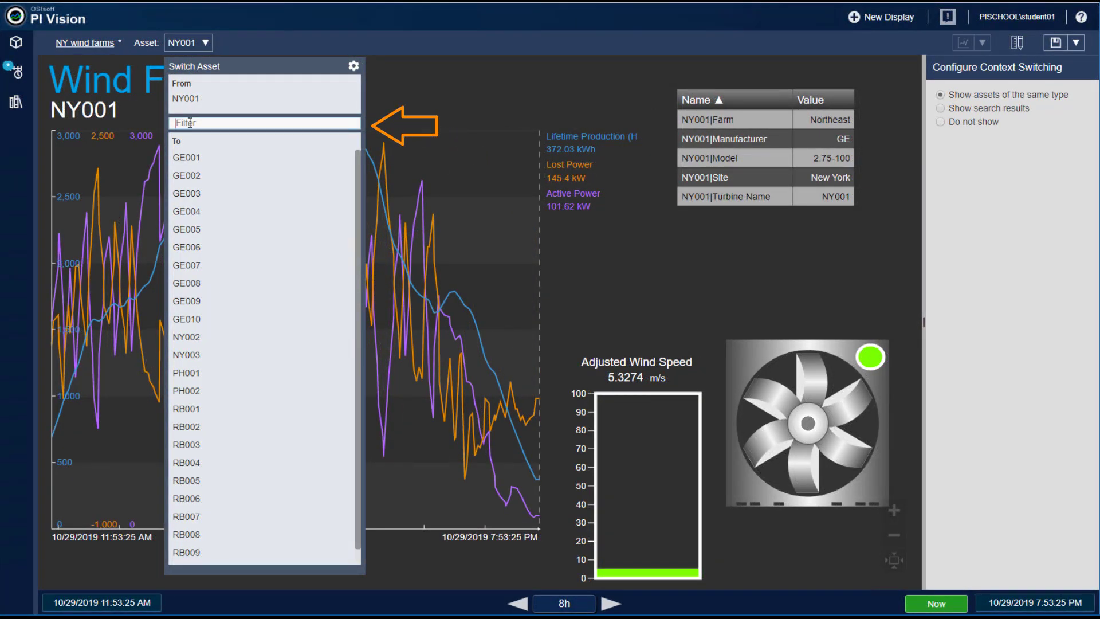
text(N)
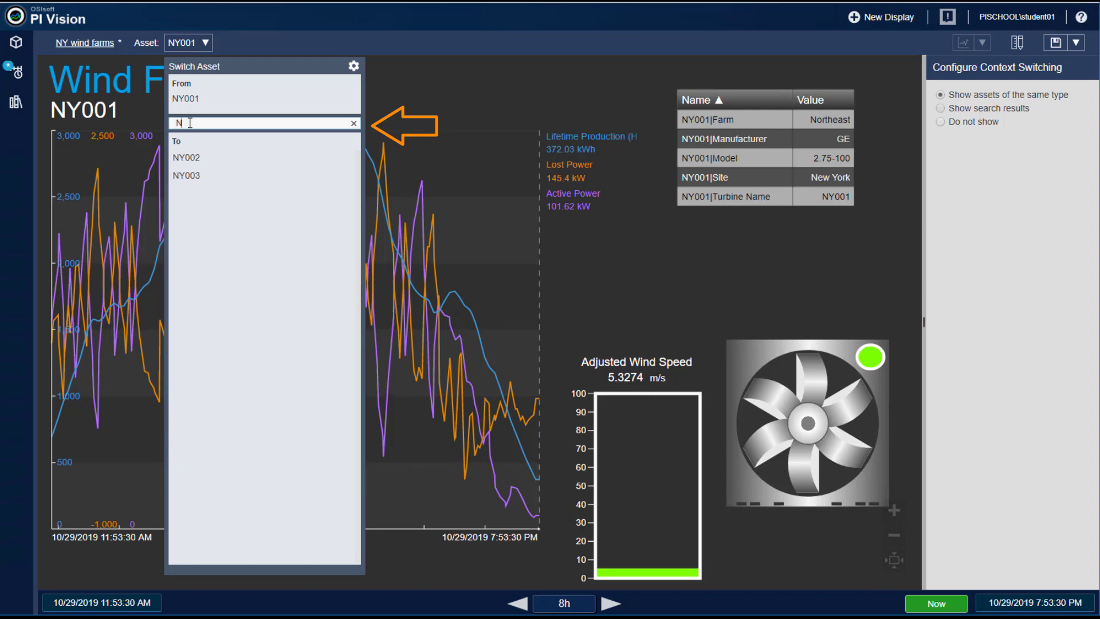
text(Y)
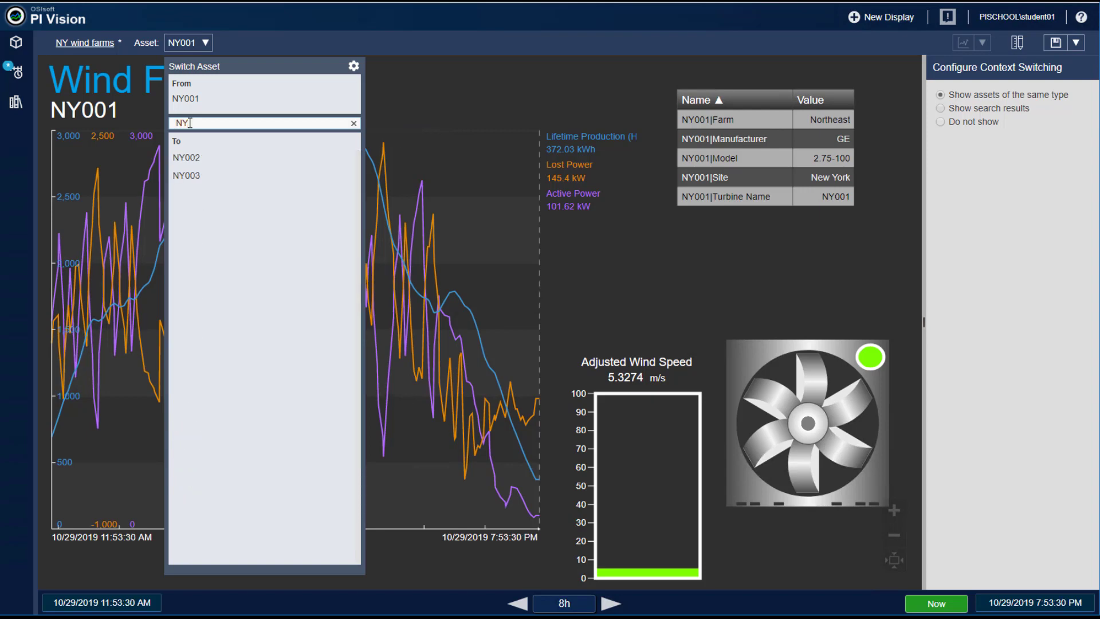
click(354, 124)
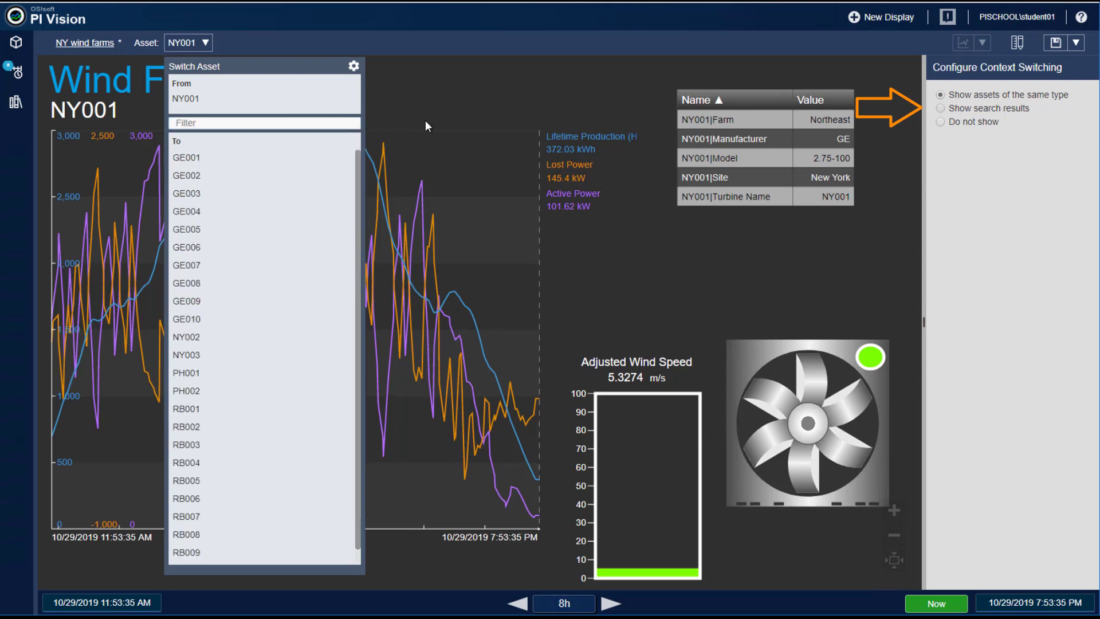
click(949, 114)
- Choose 'Show search results' and trim the Search Root from Northeast\New York to Northeast
click(947, 111)
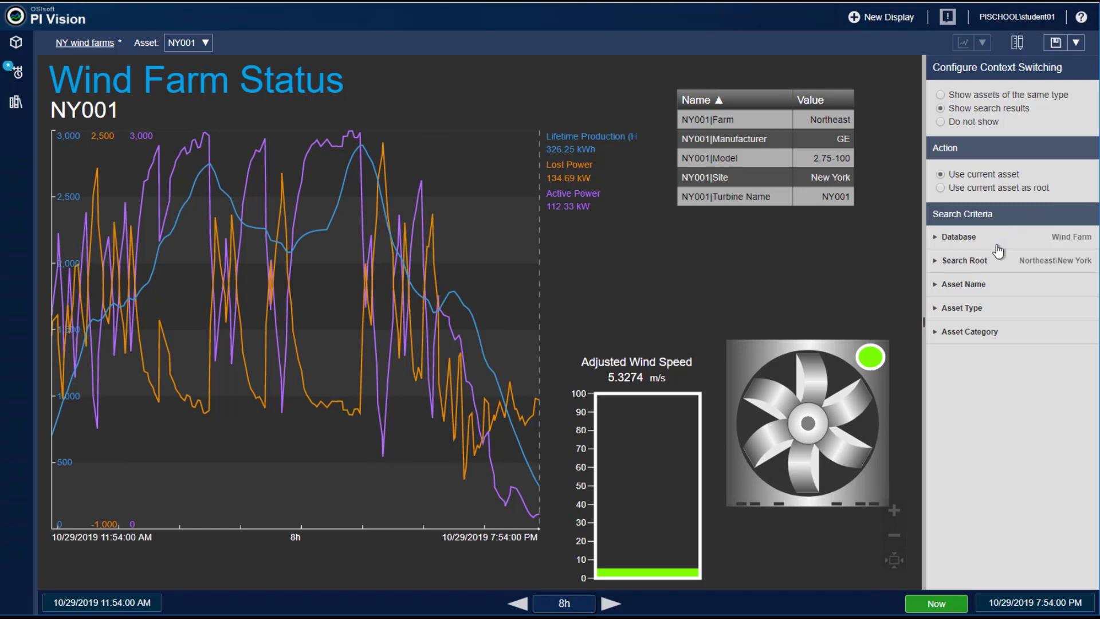
click(936, 262)
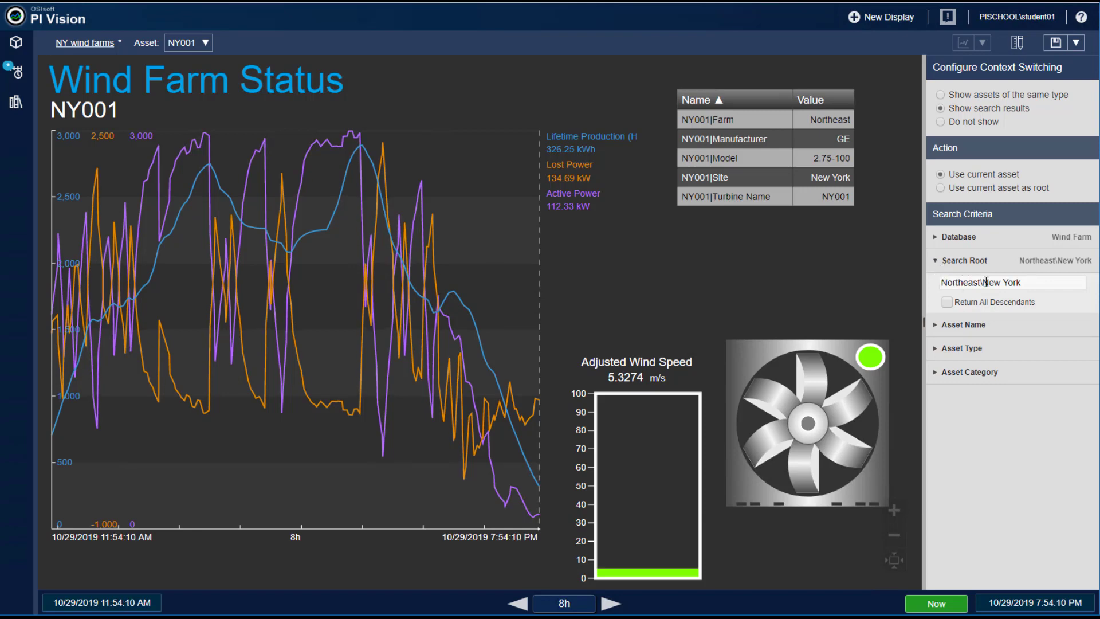
drag(984, 283, 1025, 282)
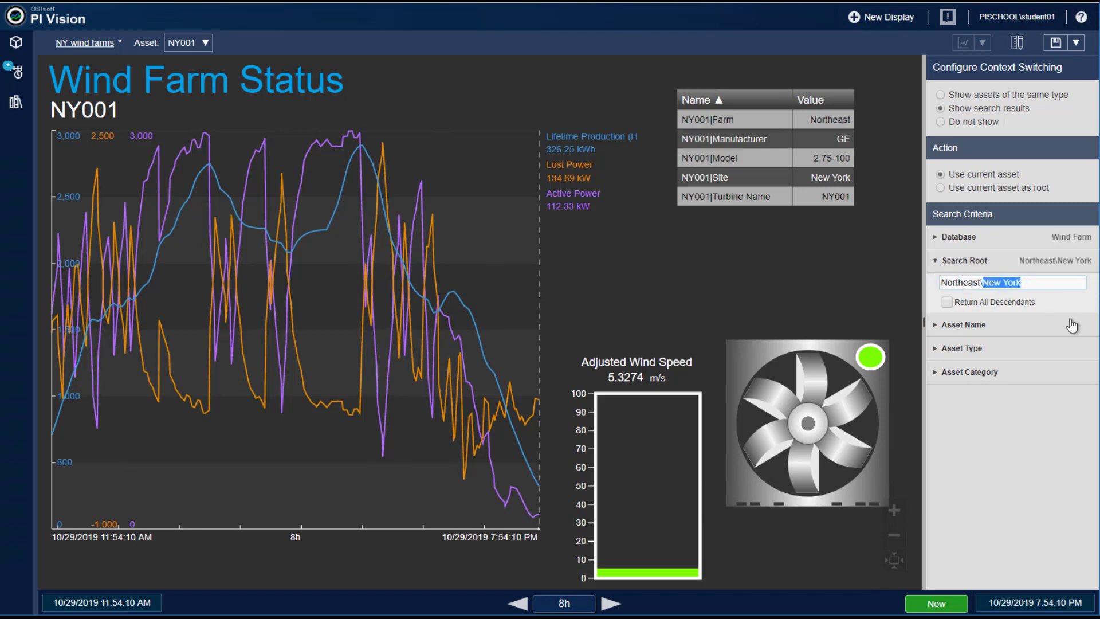
key(BackSpace)
key(BackSpace)
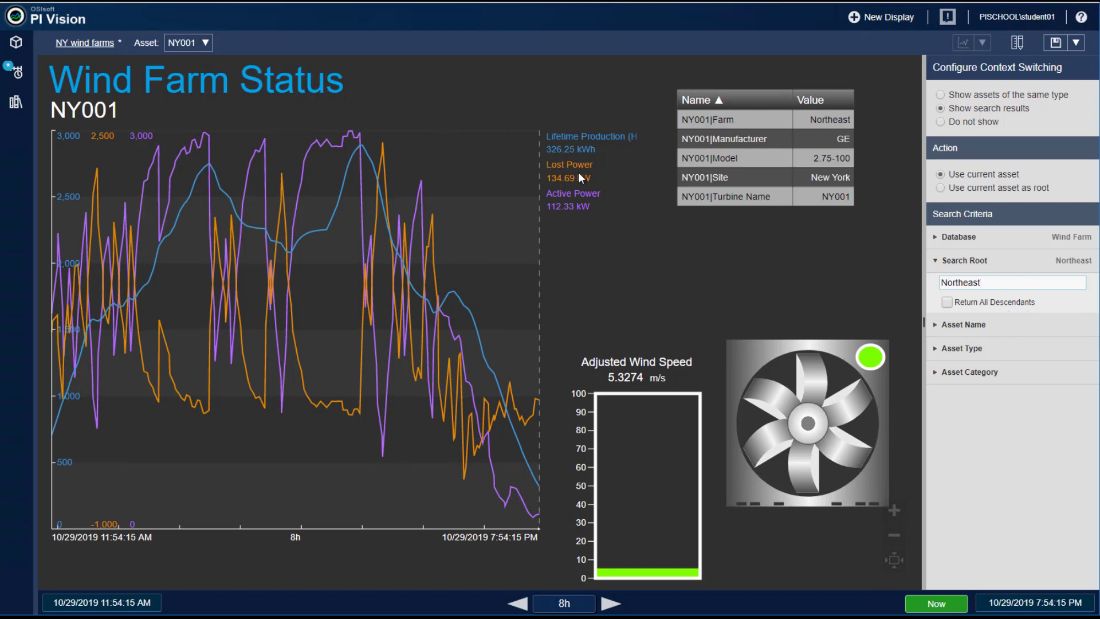
- Preview Philadelphia, enable Return All Descendants, then switch the display back to NY001
click(205, 46)
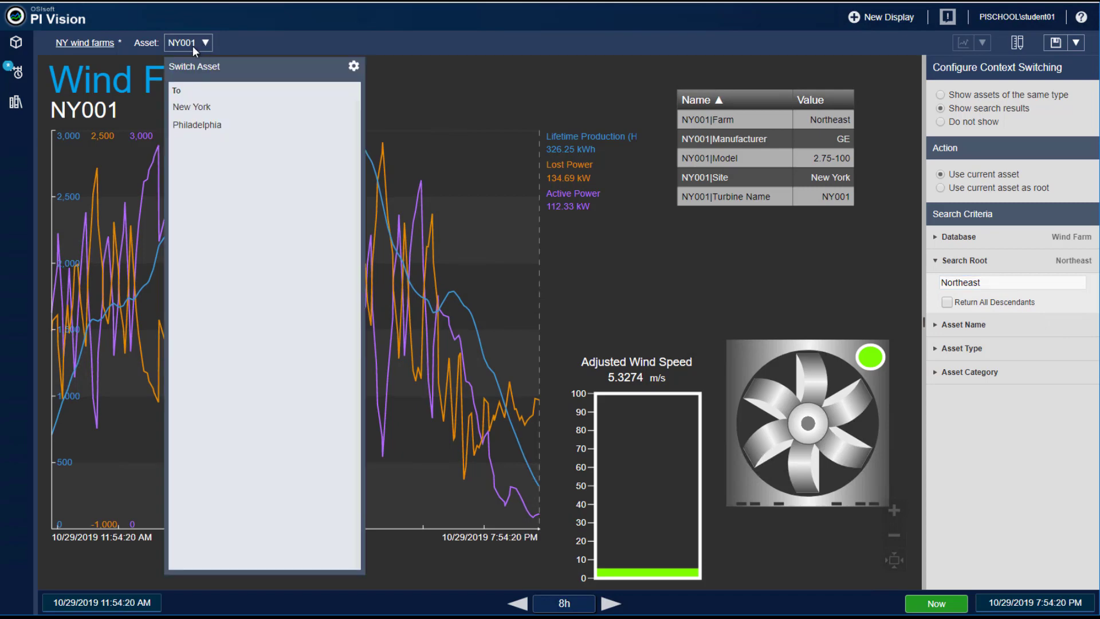
click(204, 126)
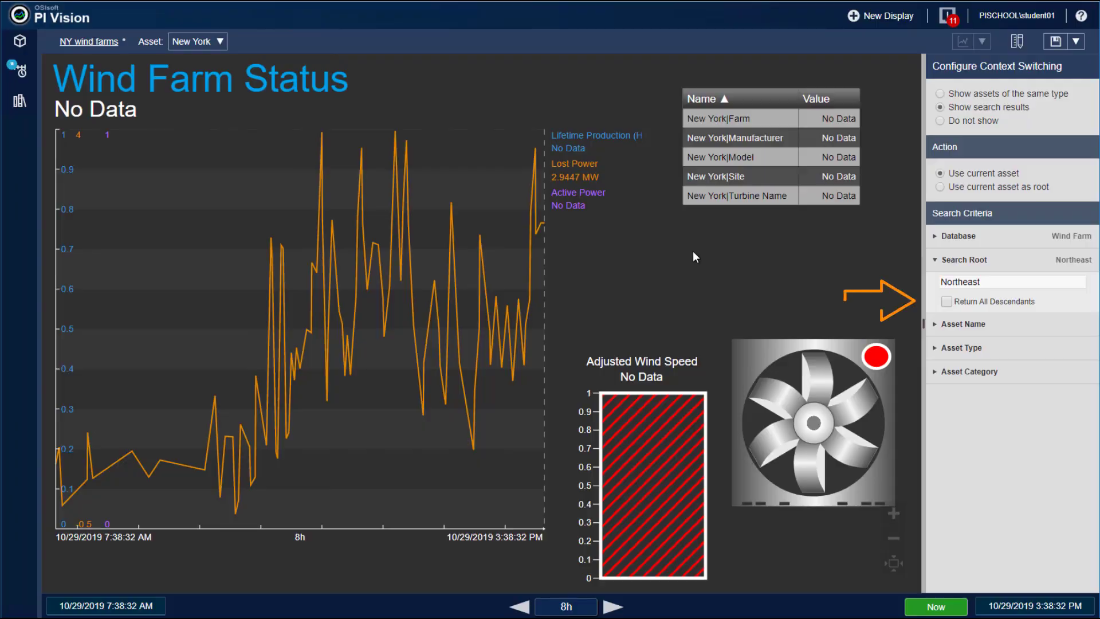
click(947, 303)
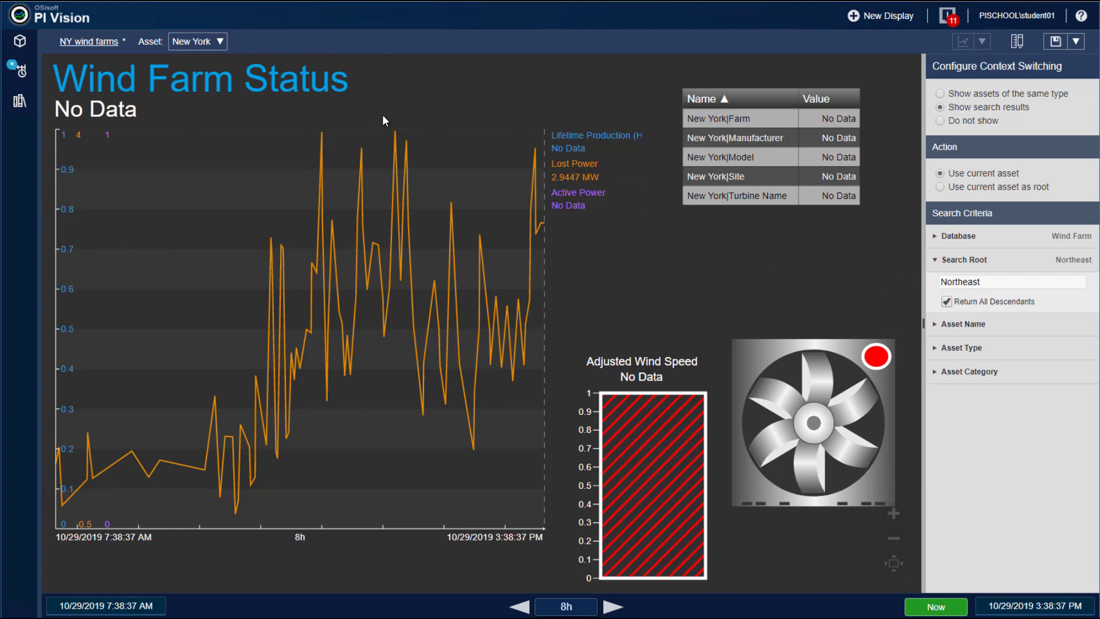
click(222, 48)
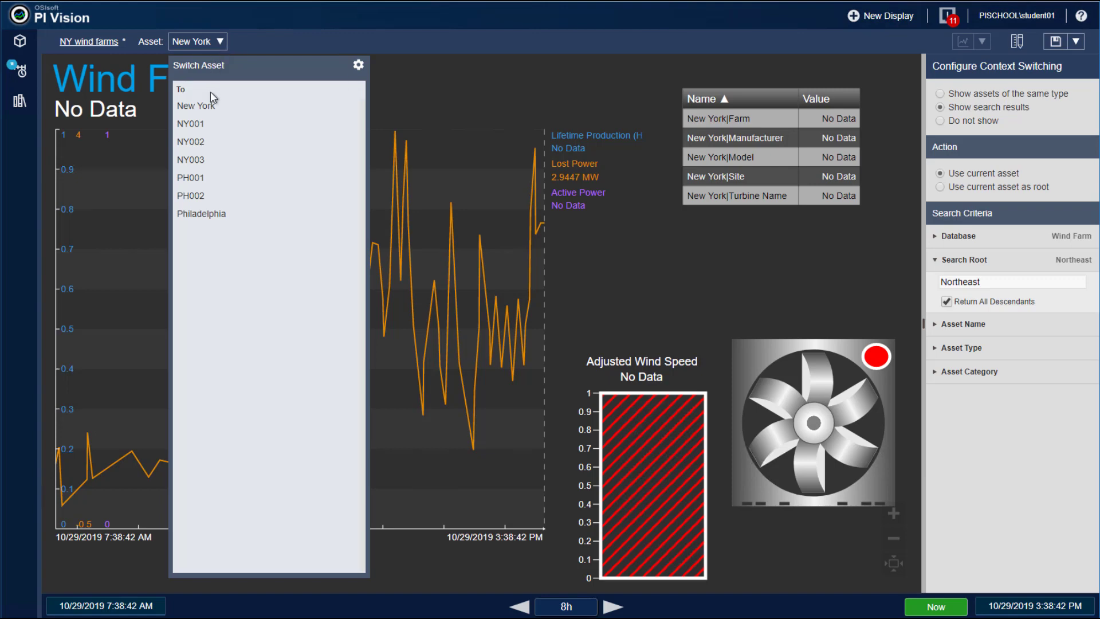
click(211, 126)
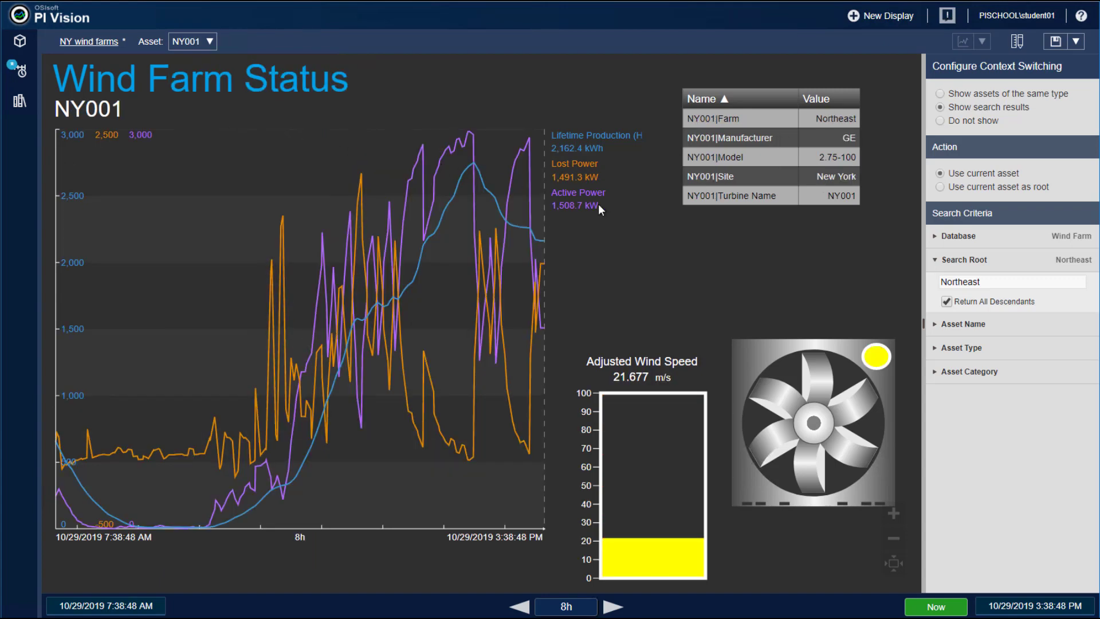
- Filter asset names by NY*, confirm only NY001–NY003 remain, and expand Asset Type and Asset Category
click(939, 334)
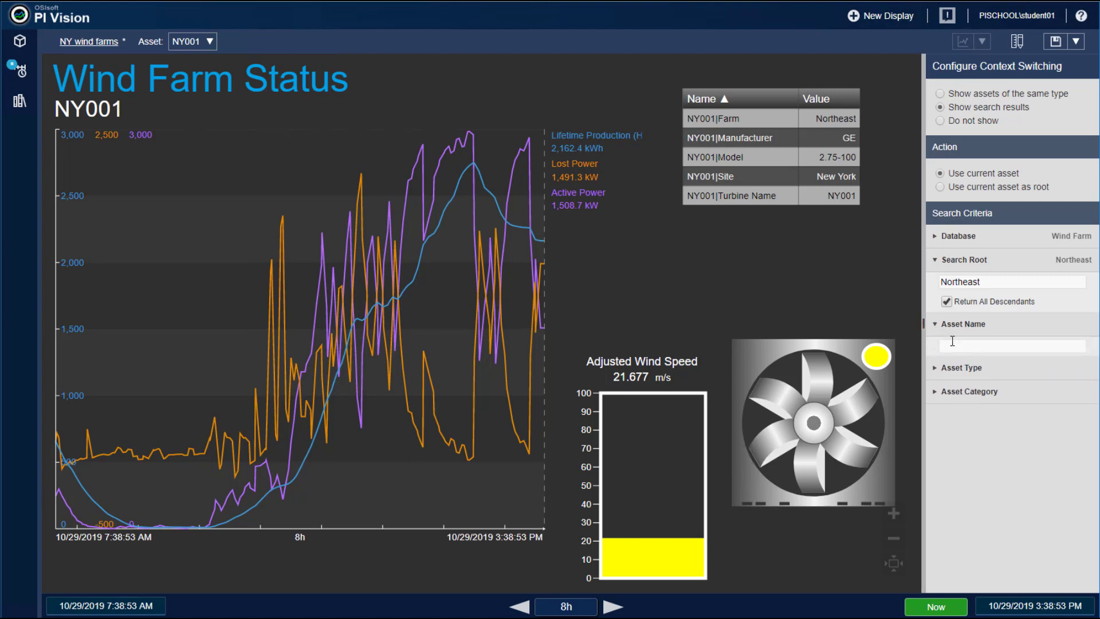
click(954, 344)
text(NY*)
click(214, 48)
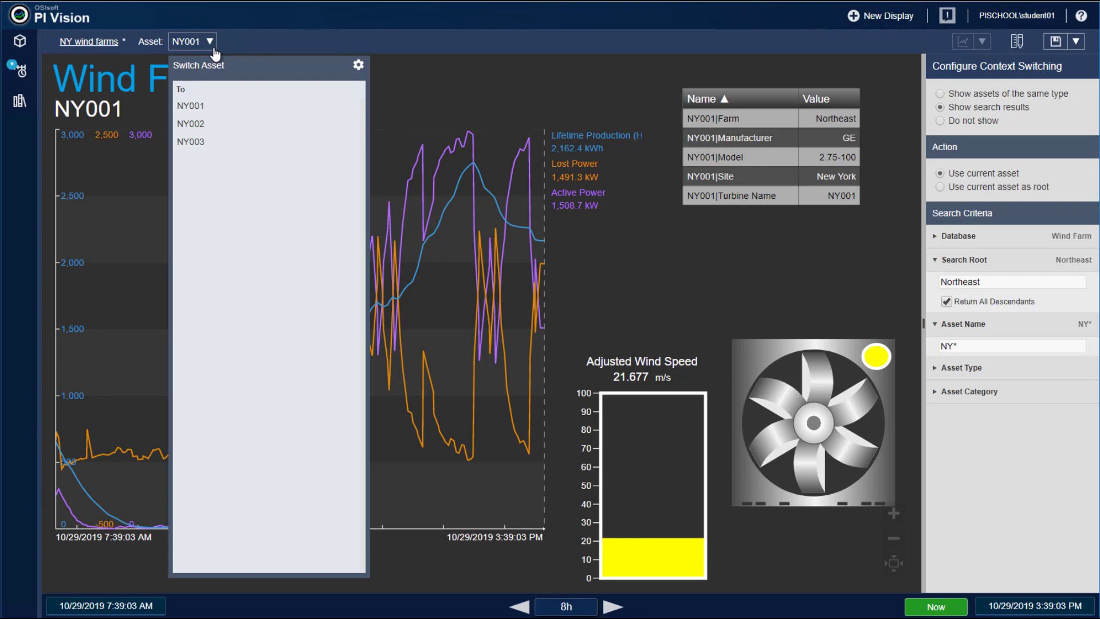
click(748, 225)
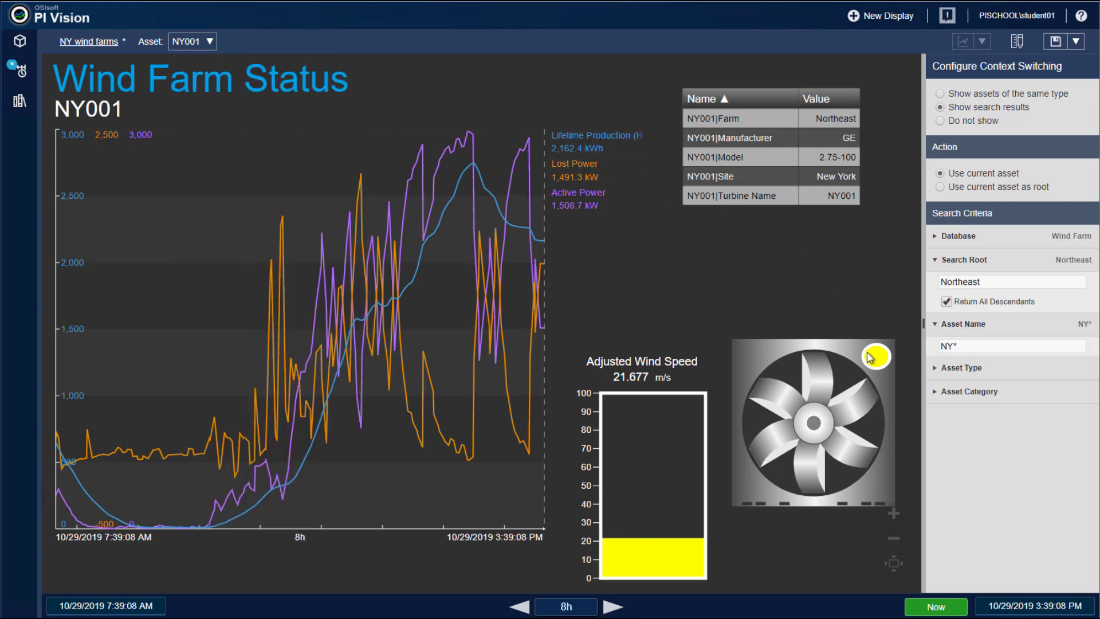
click(934, 369)
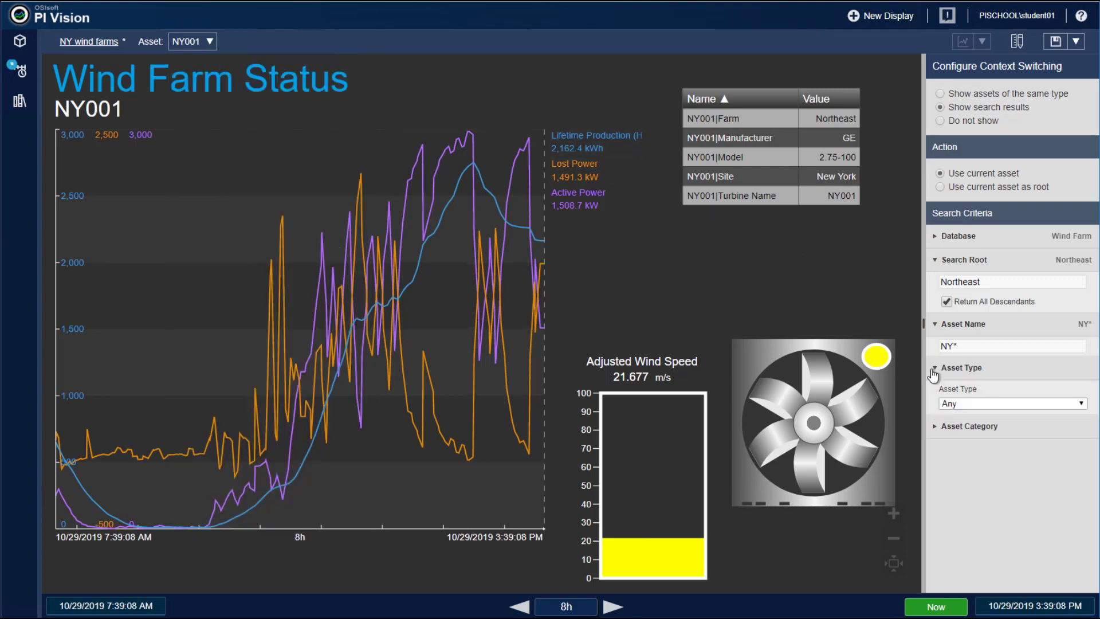
click(937, 428)
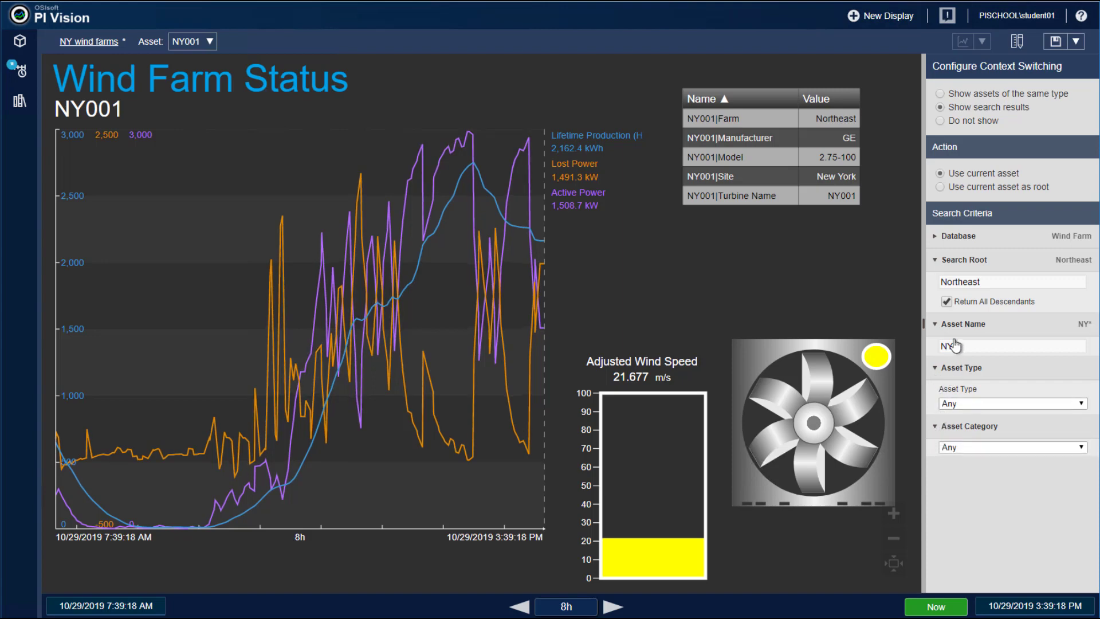
- Set context switching to 'Do not show', then reopen its settings from the display's context menu
click(974, 120)
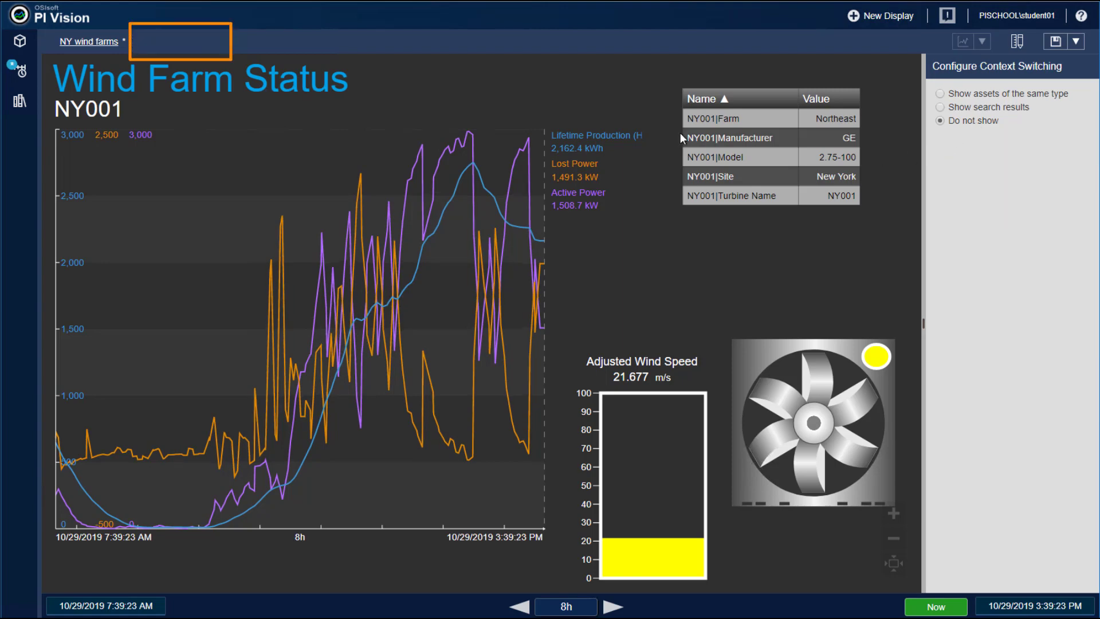
click(221, 53)
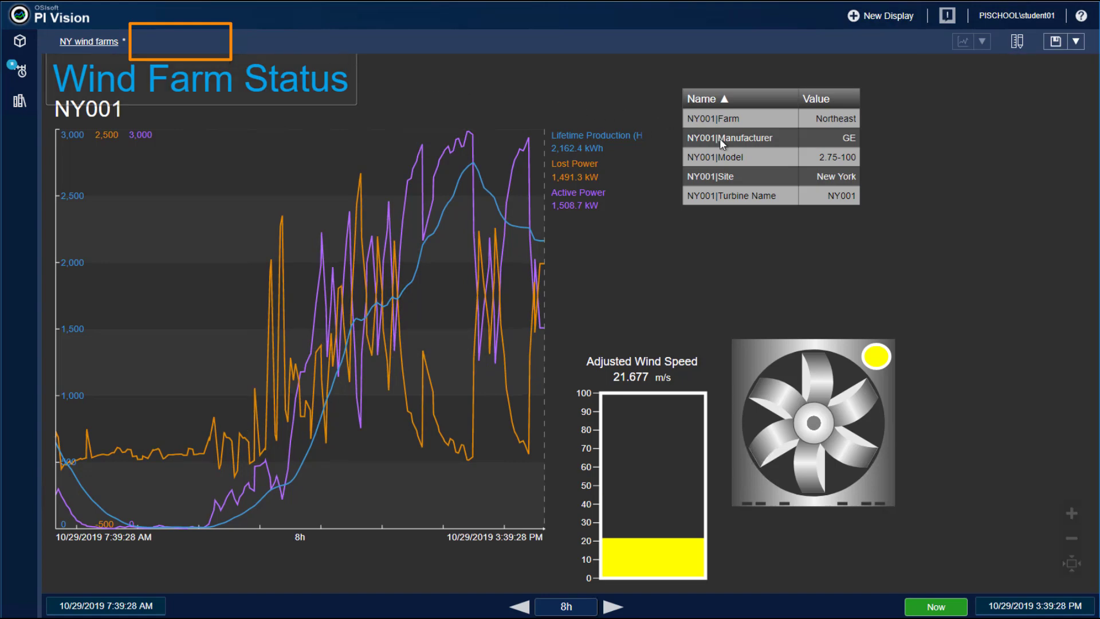
right_click(782, 262)
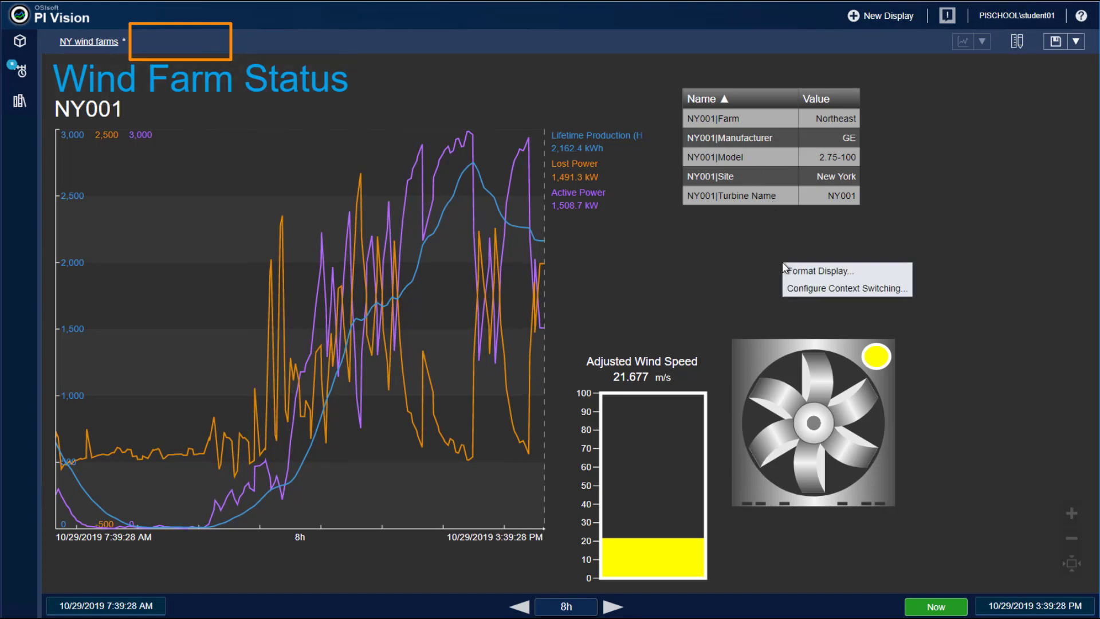
click(821, 290)
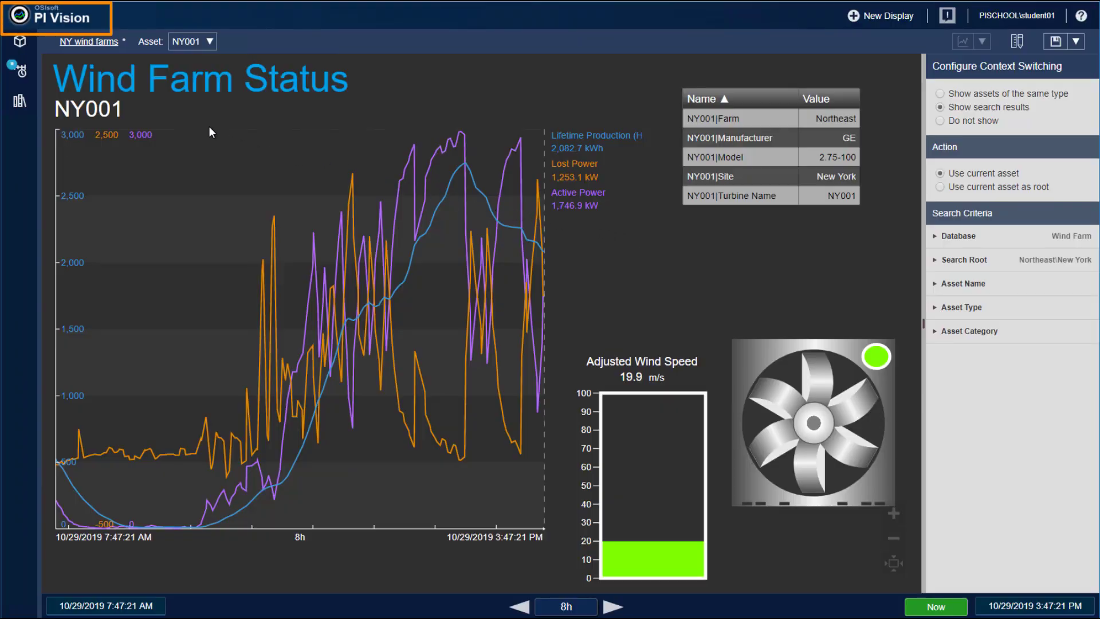
- Discard unsaved changes, open TurbineComparison fitted to the window, and show its asset list
click(19, 19)
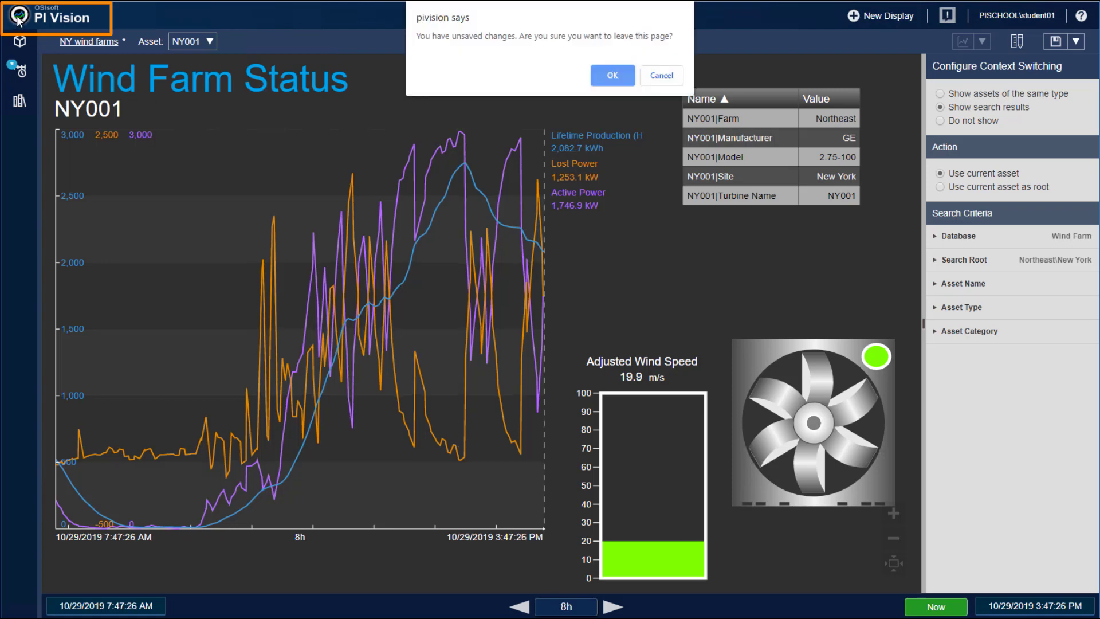
click(608, 76)
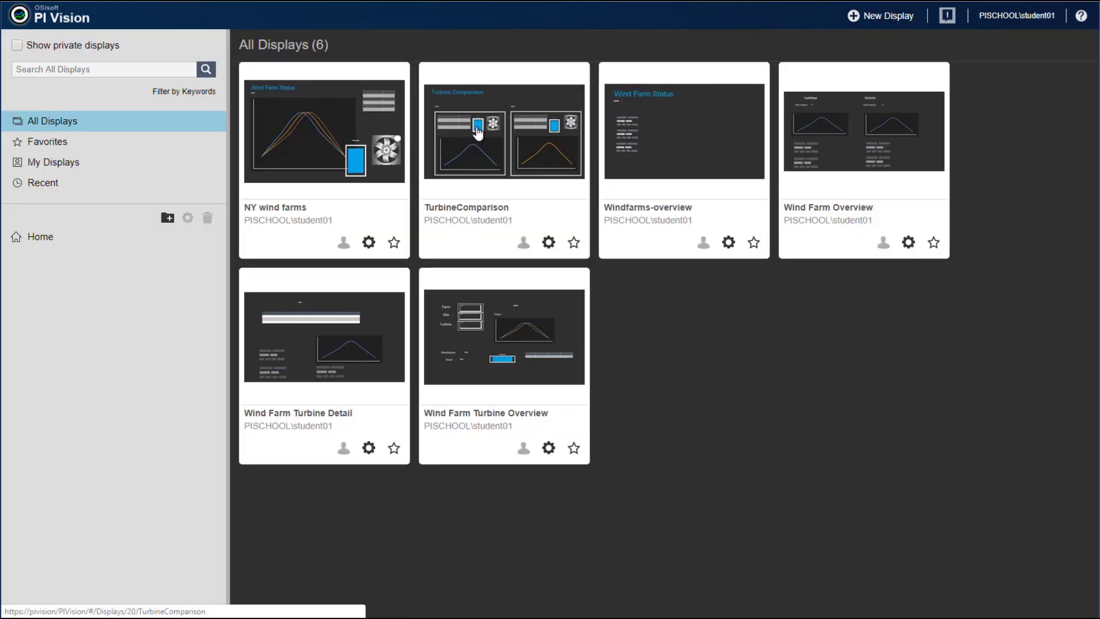
click(478, 131)
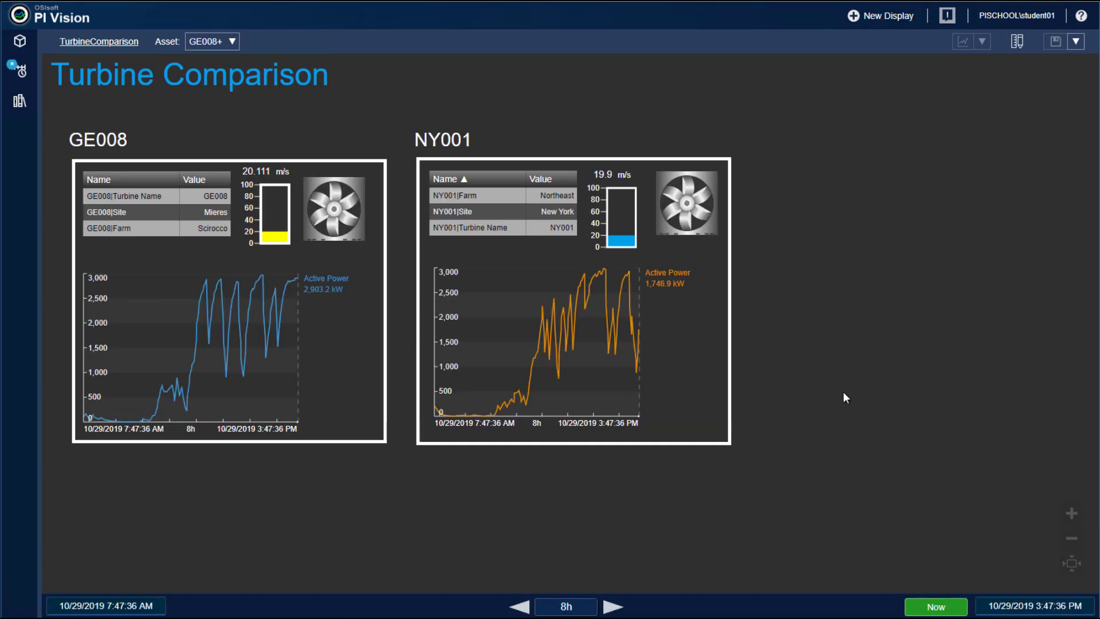
click(1072, 565)
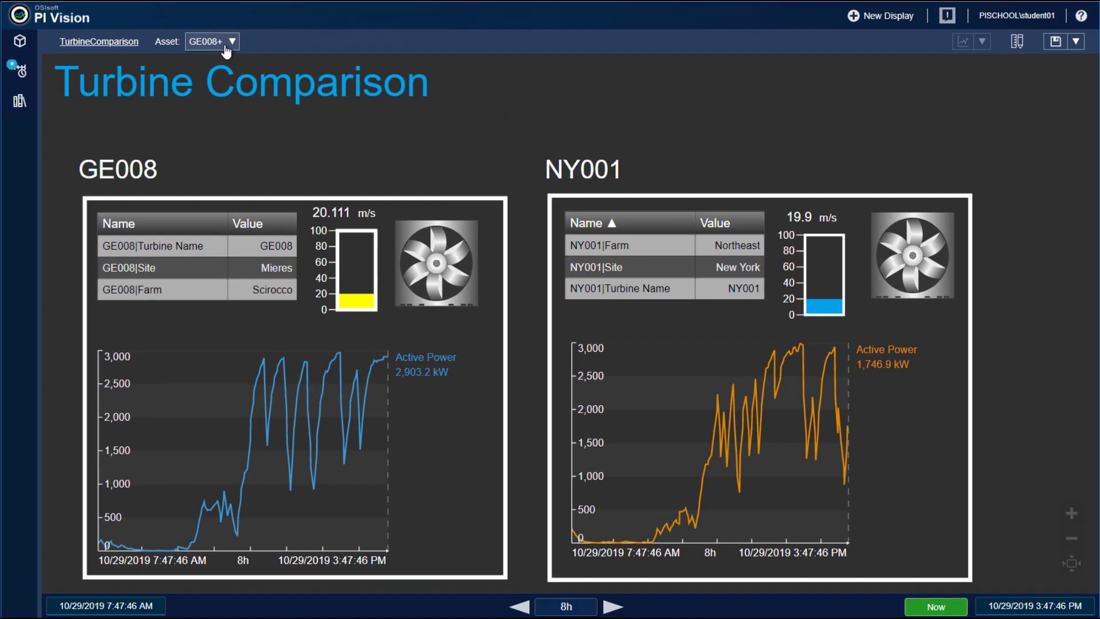
click(288, 67)
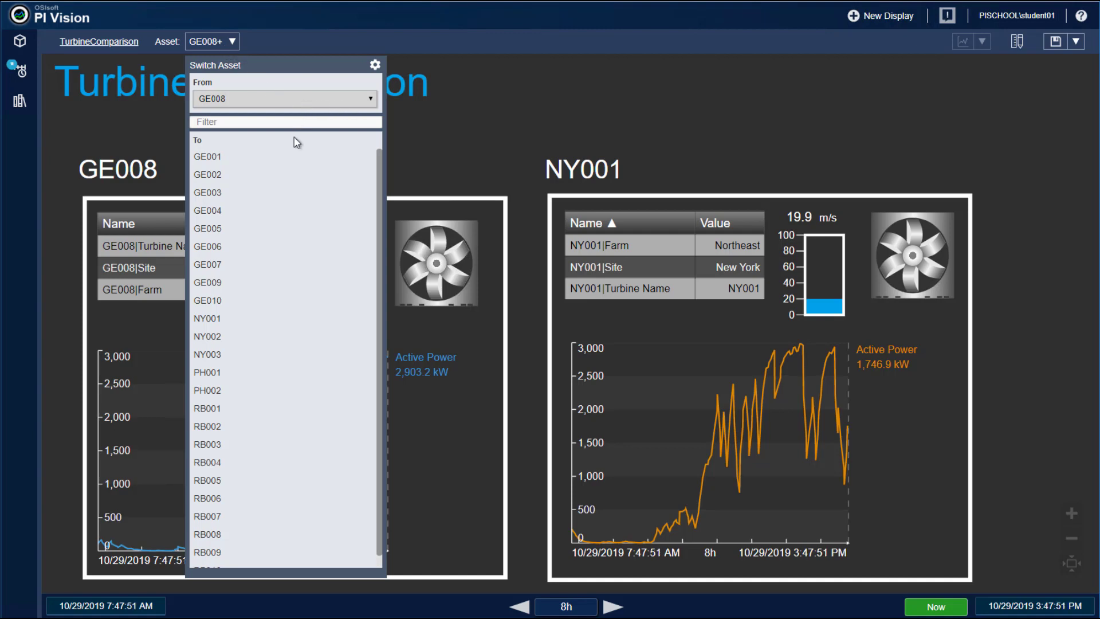
- Replace GE008 with PH001 and NY001 with RB002, then open Configure Context Switching
click(253, 378)
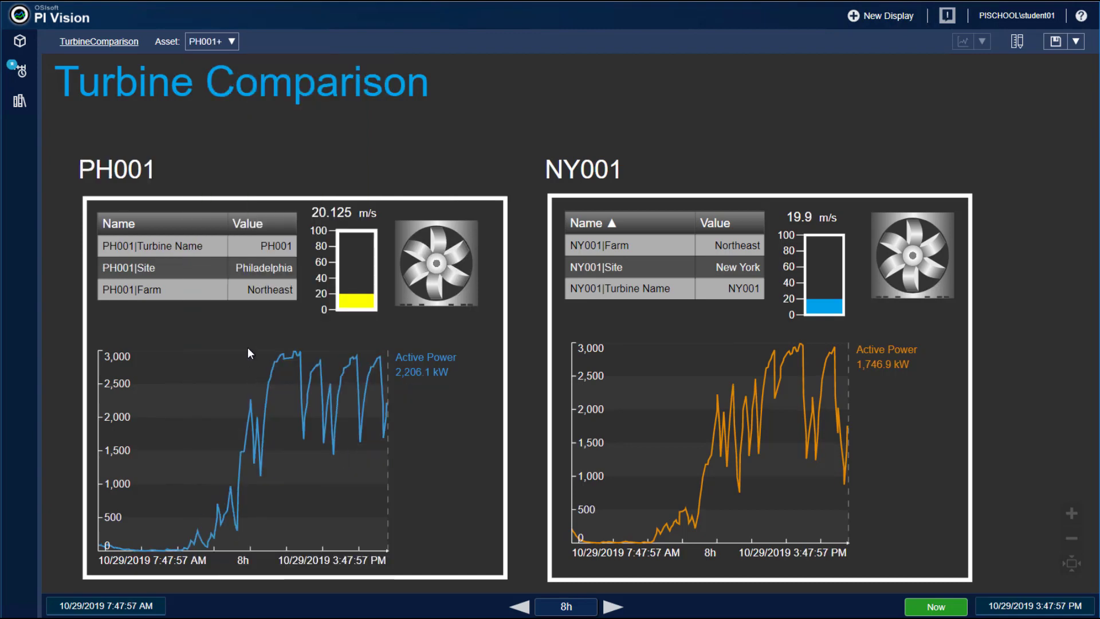
click(232, 44)
click(237, 98)
click(234, 137)
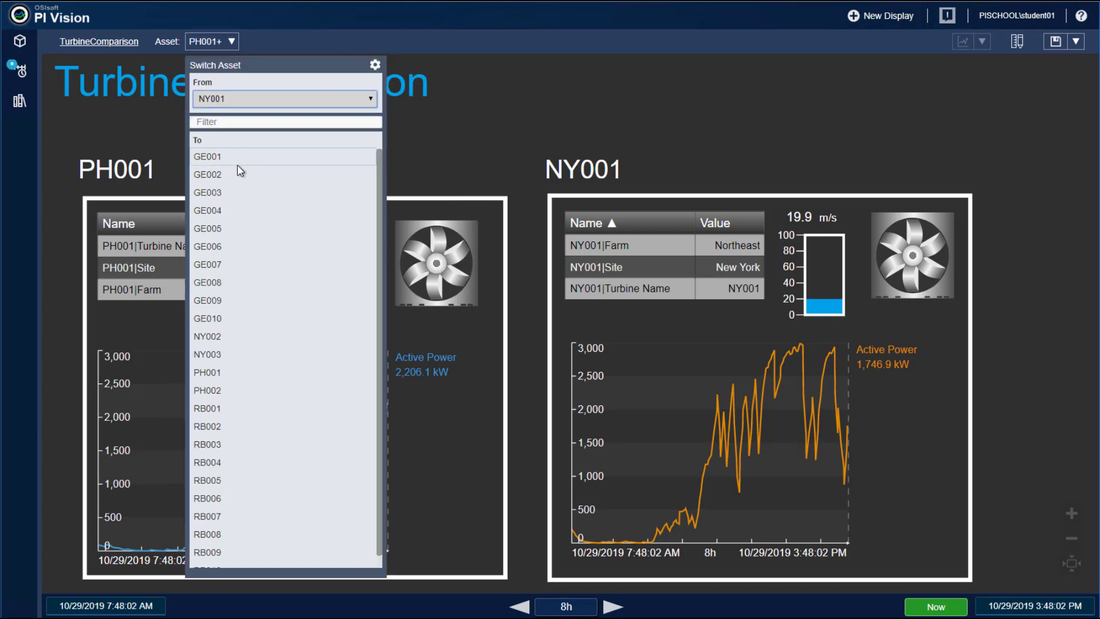
click(224, 427)
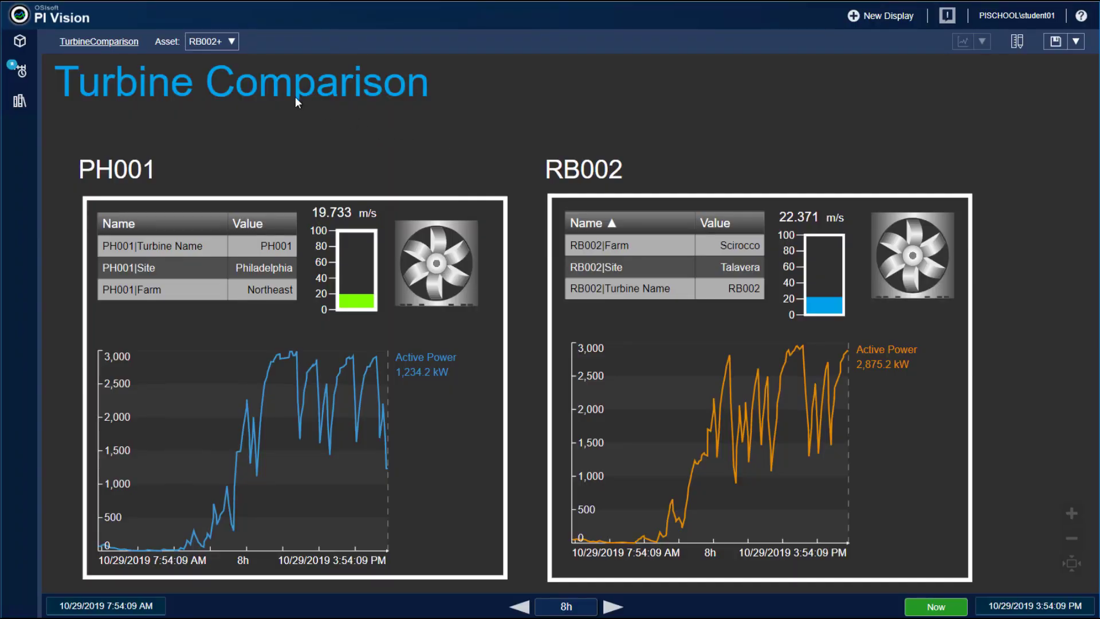
click(231, 41)
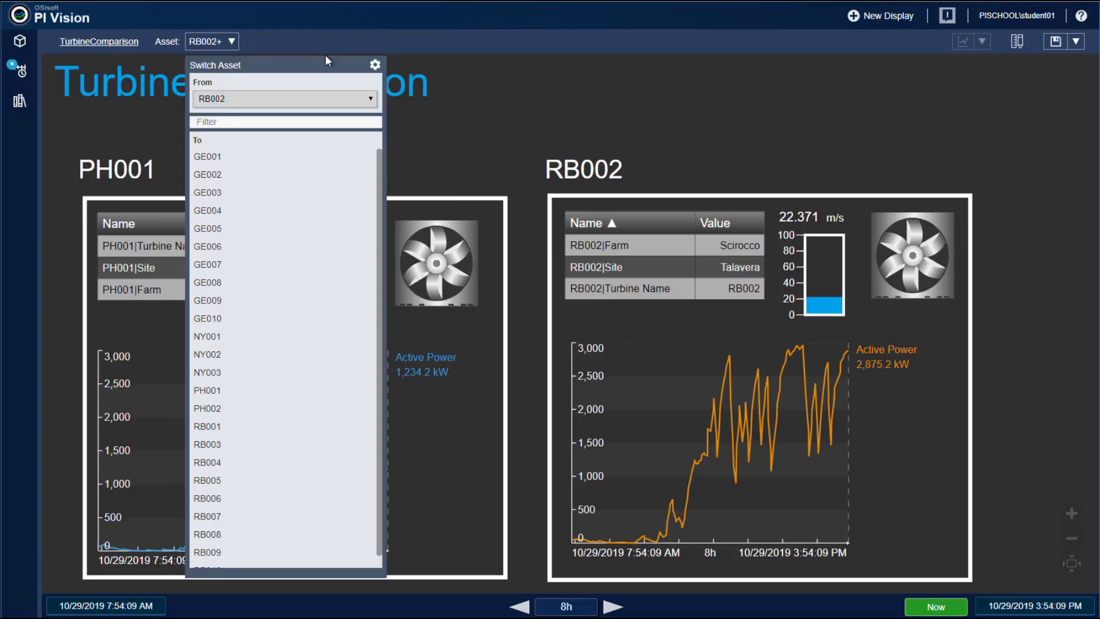
click(374, 66)
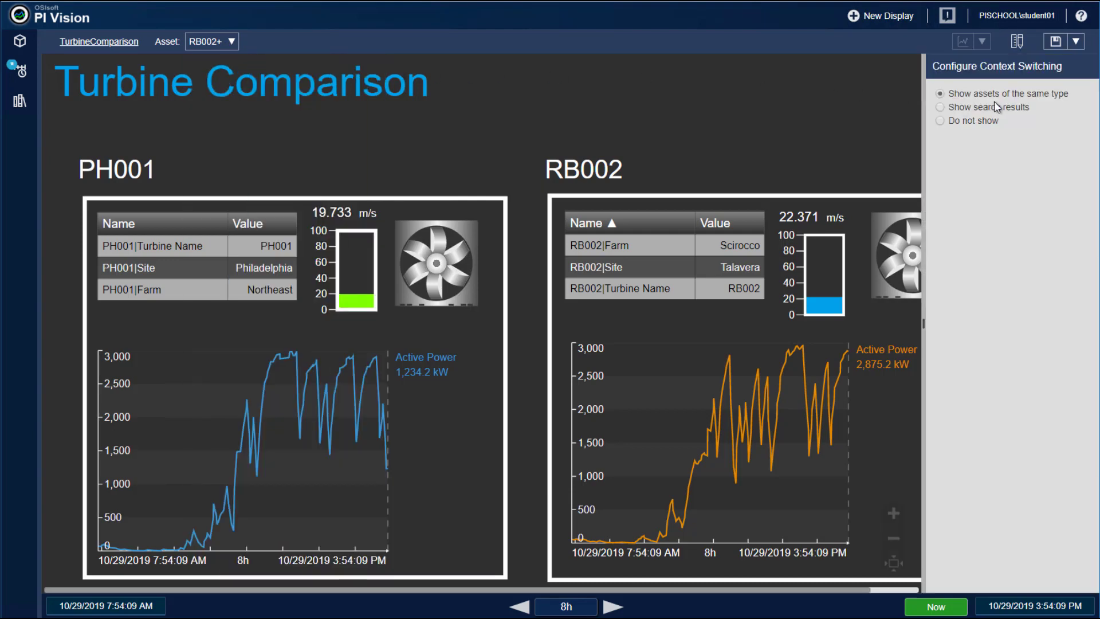